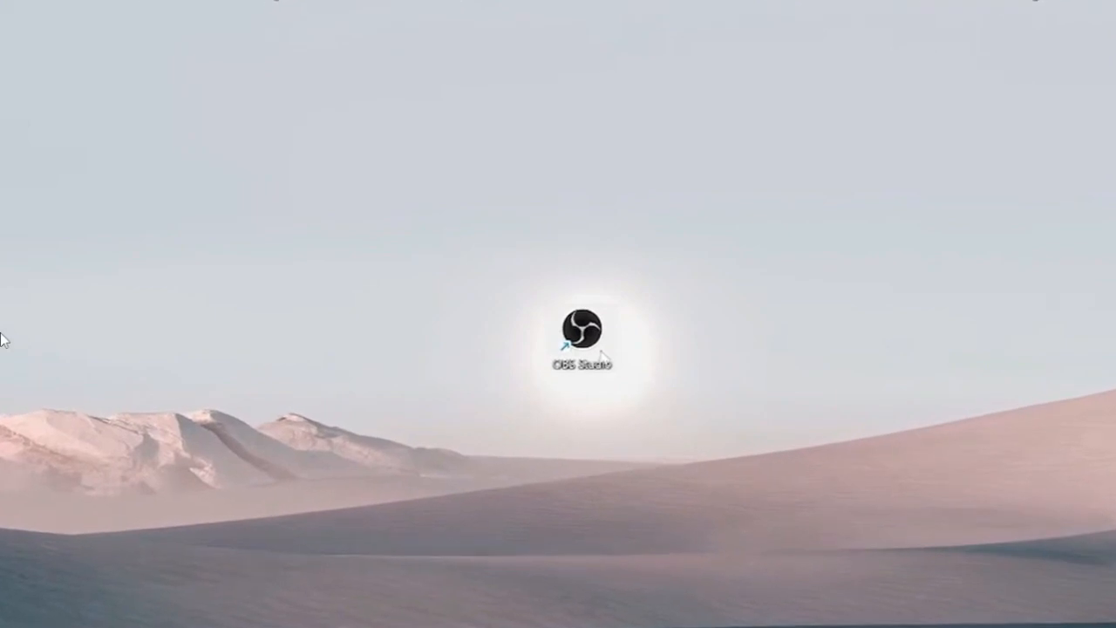
right_click(600, 352)
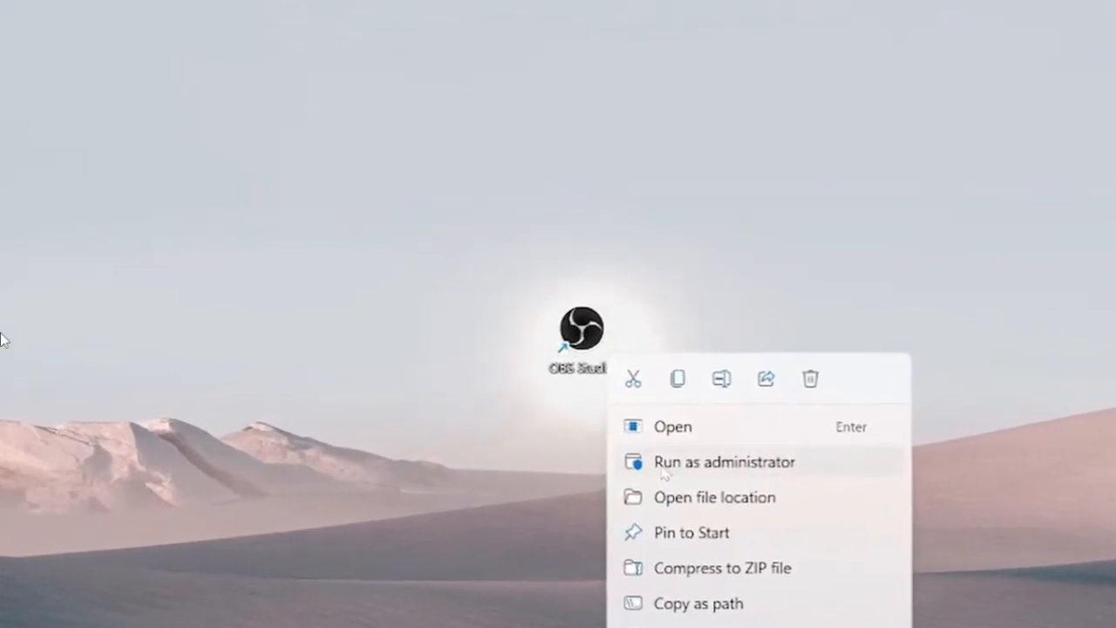
left_click(429, 487)
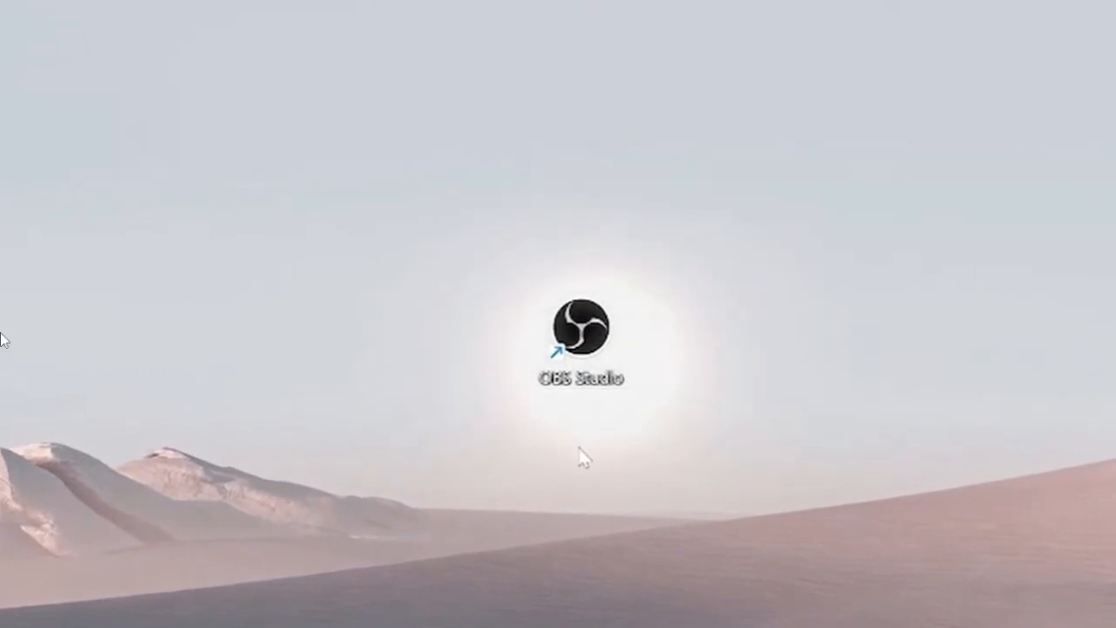
right_click(579, 356)
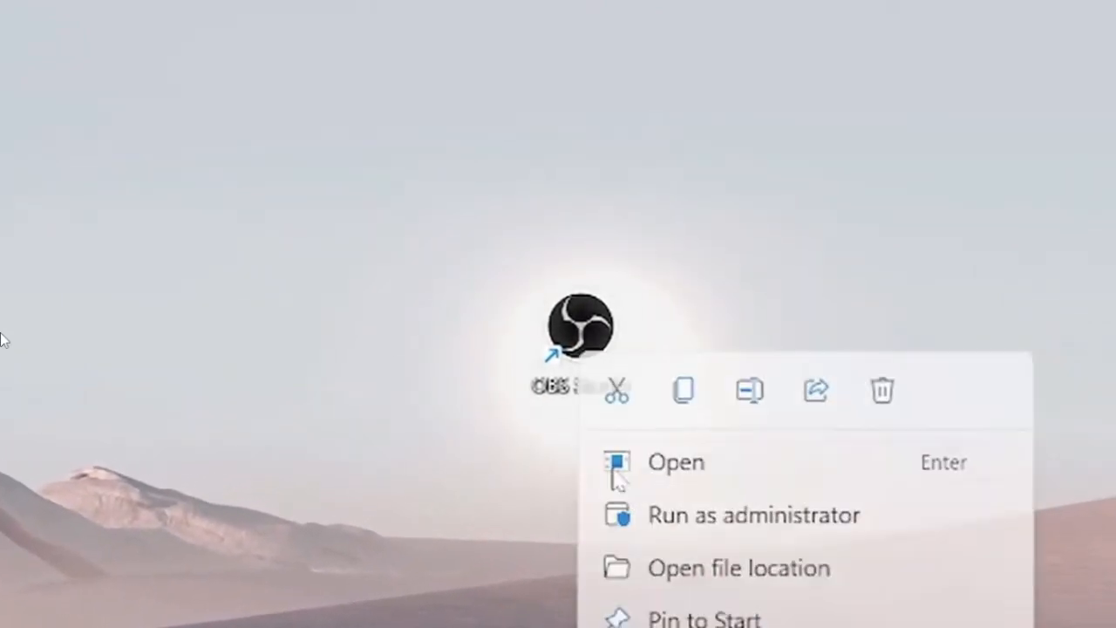
left_click(412, 531)
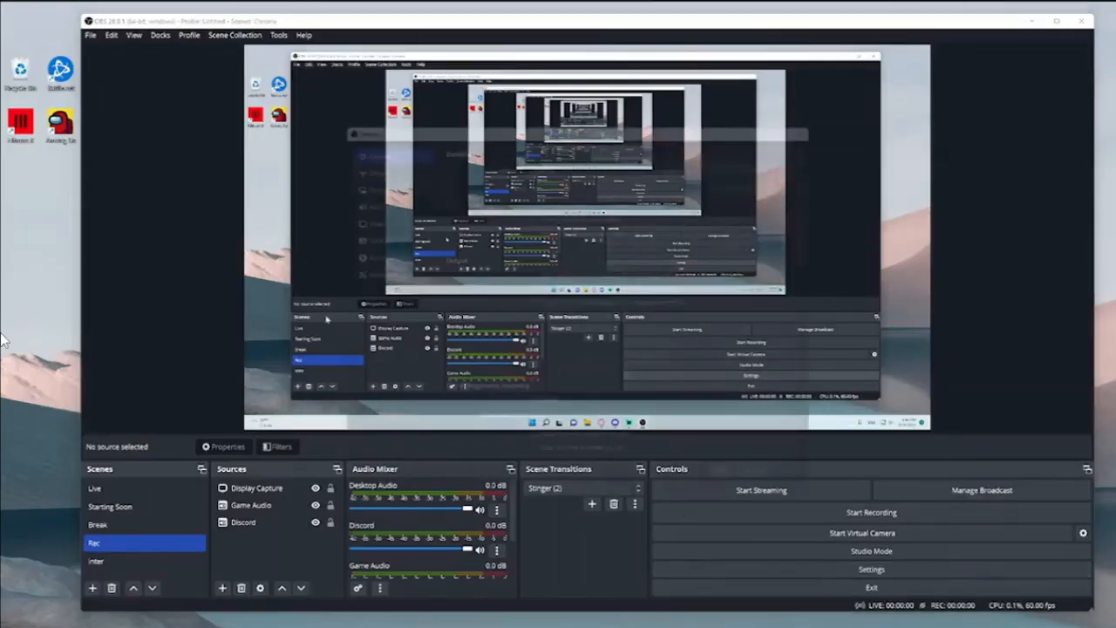
Open the settings, check the available interface themes, and bring up the video settings
left_click(453, 436)
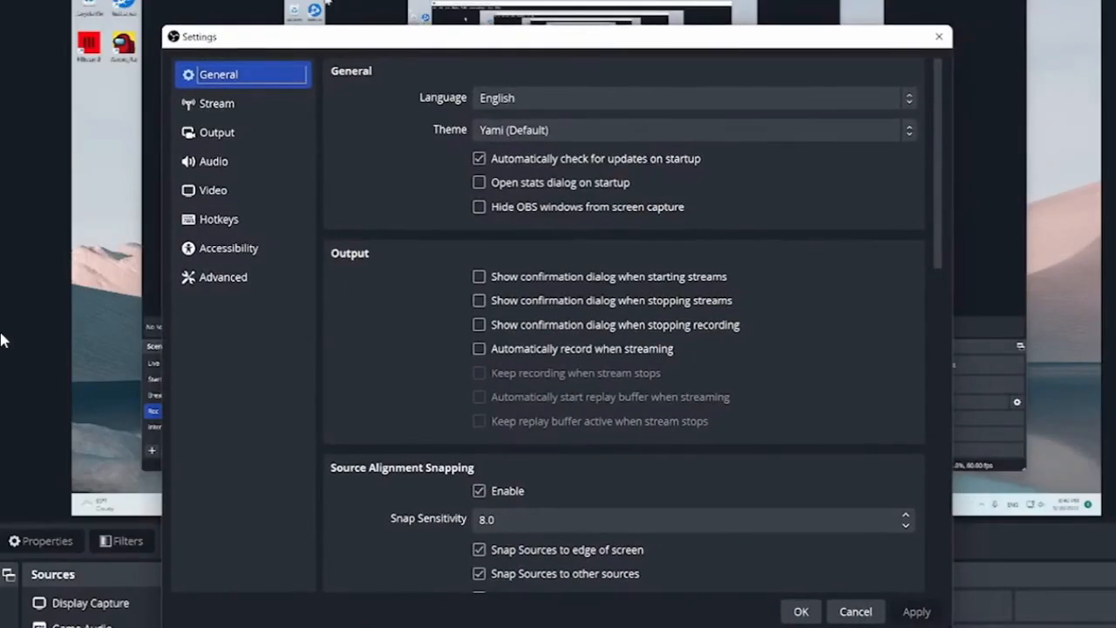
left_click(491, 130)
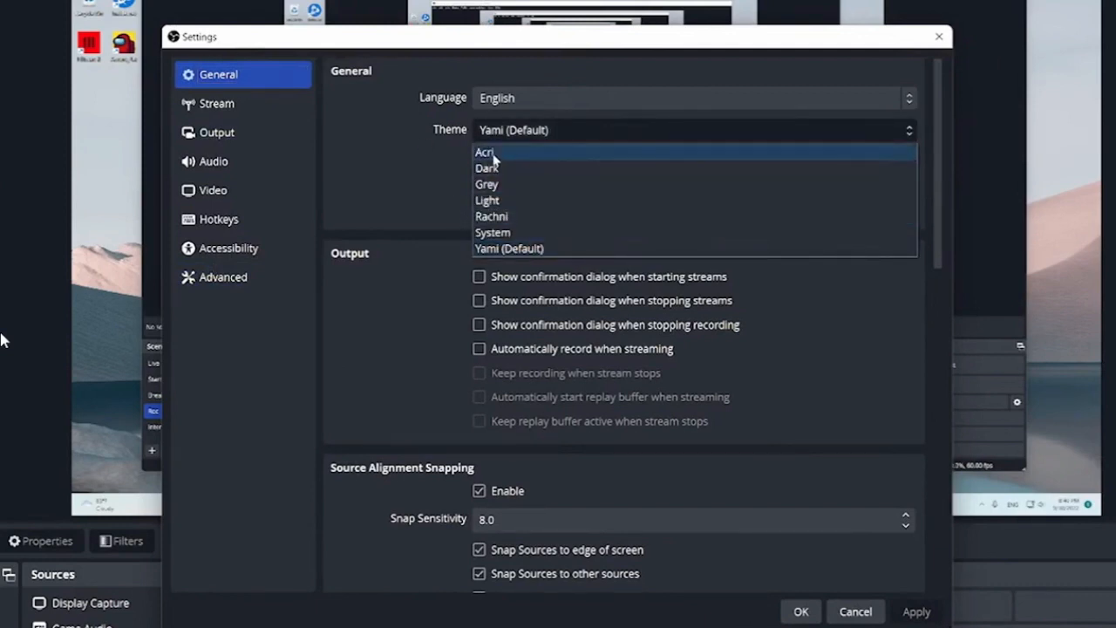
left_click(245, 160)
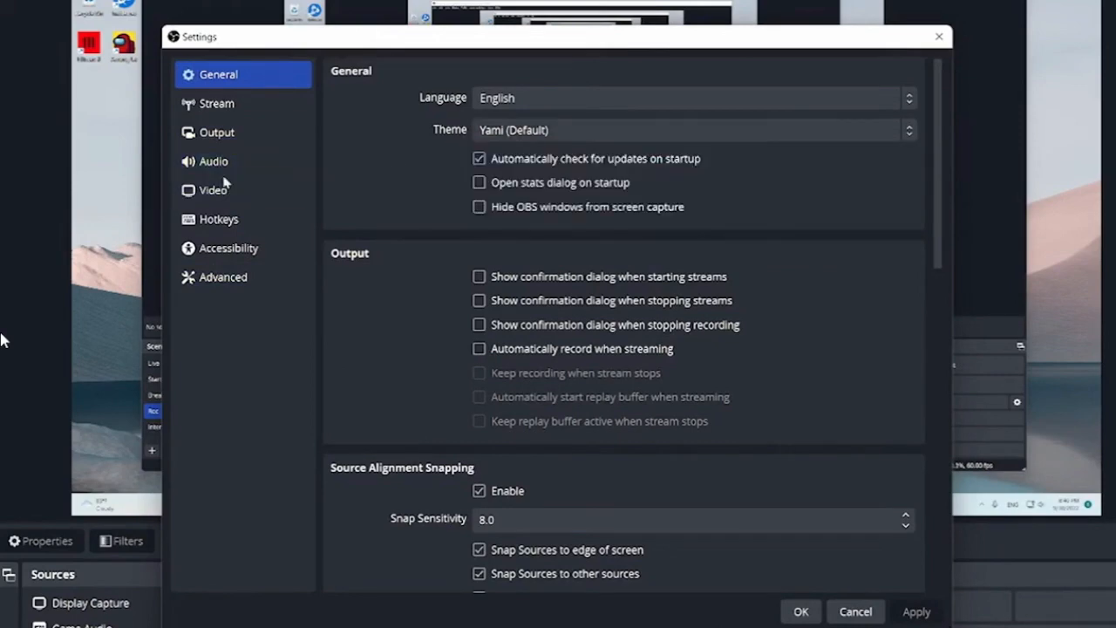
left_click(228, 191)
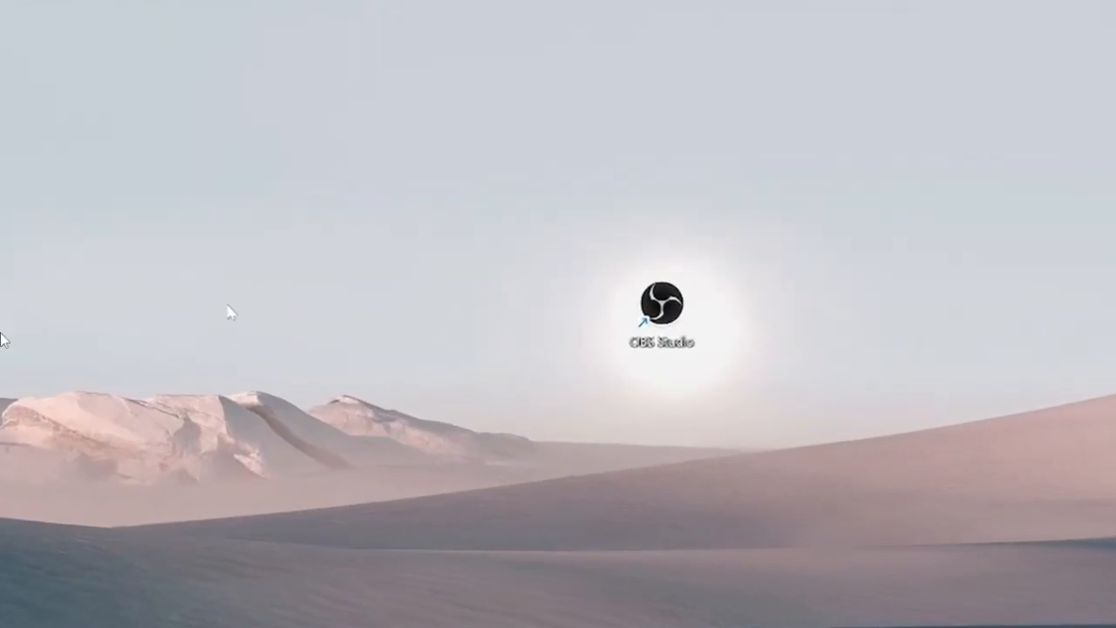
Open the Windows display settings from the desktop and check the available display resolutions
right_click(234, 290)
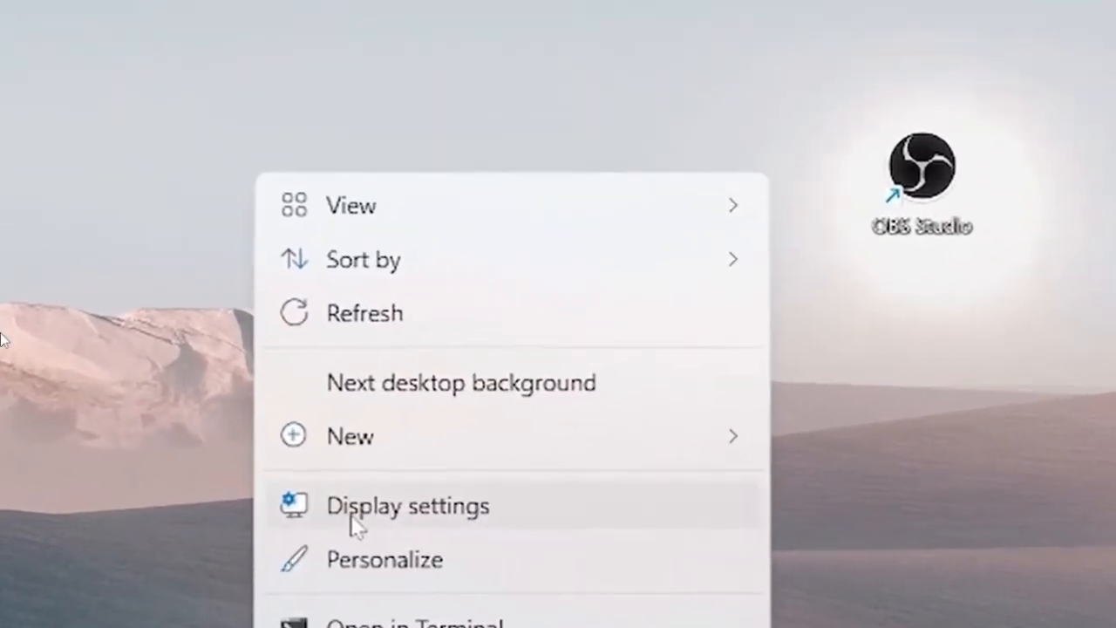
left_click(413, 513)
scroll(440, 375, "down", 2)
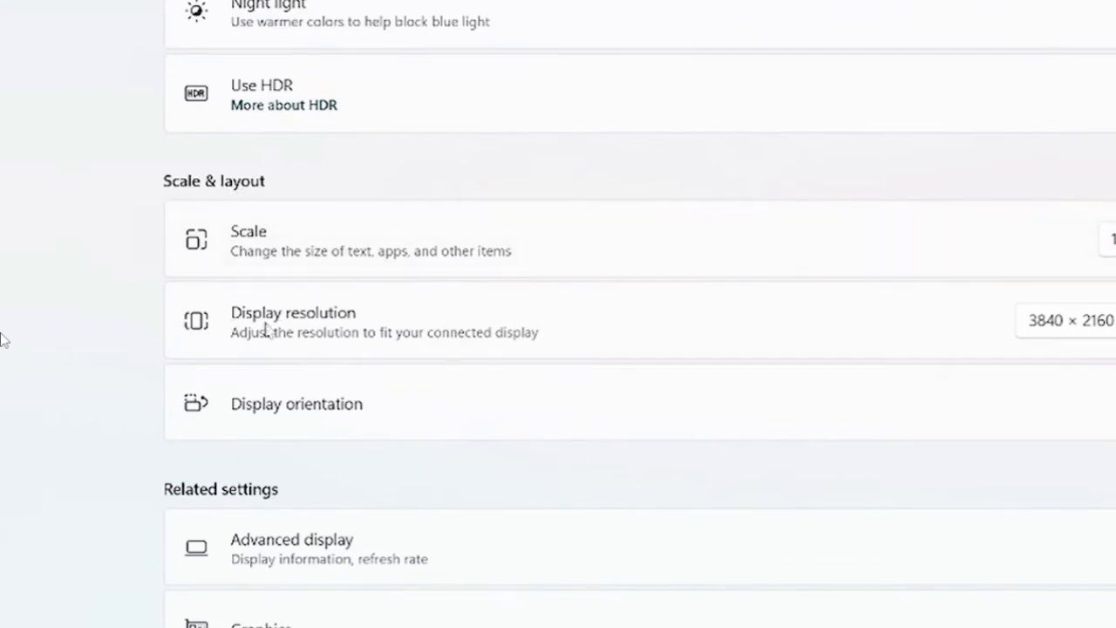
left_click(1019, 305)
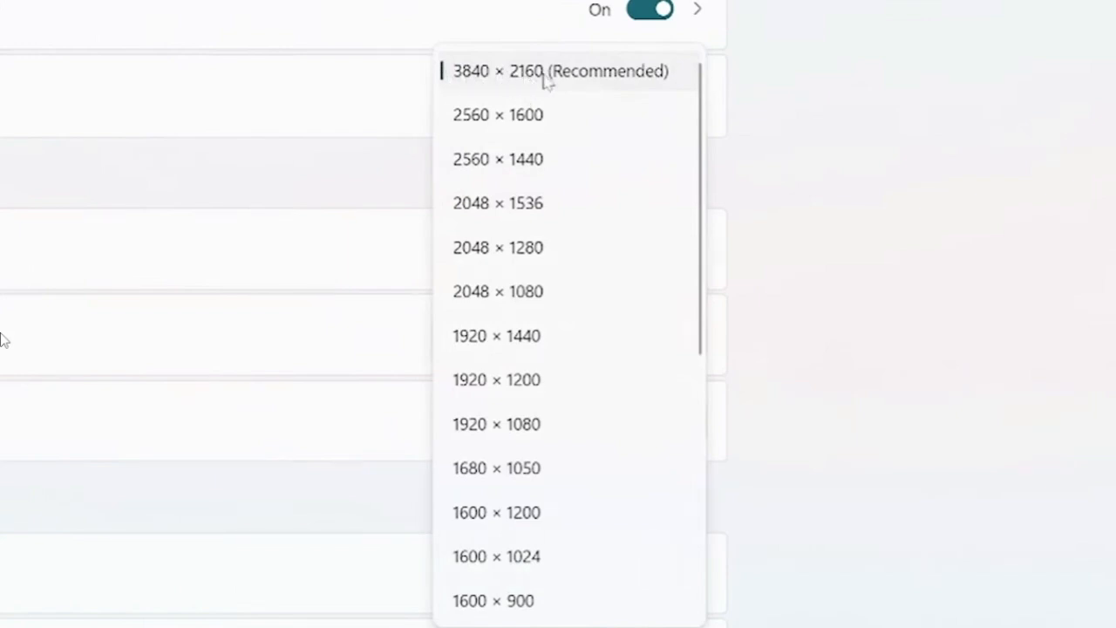
left_click(985, 176)
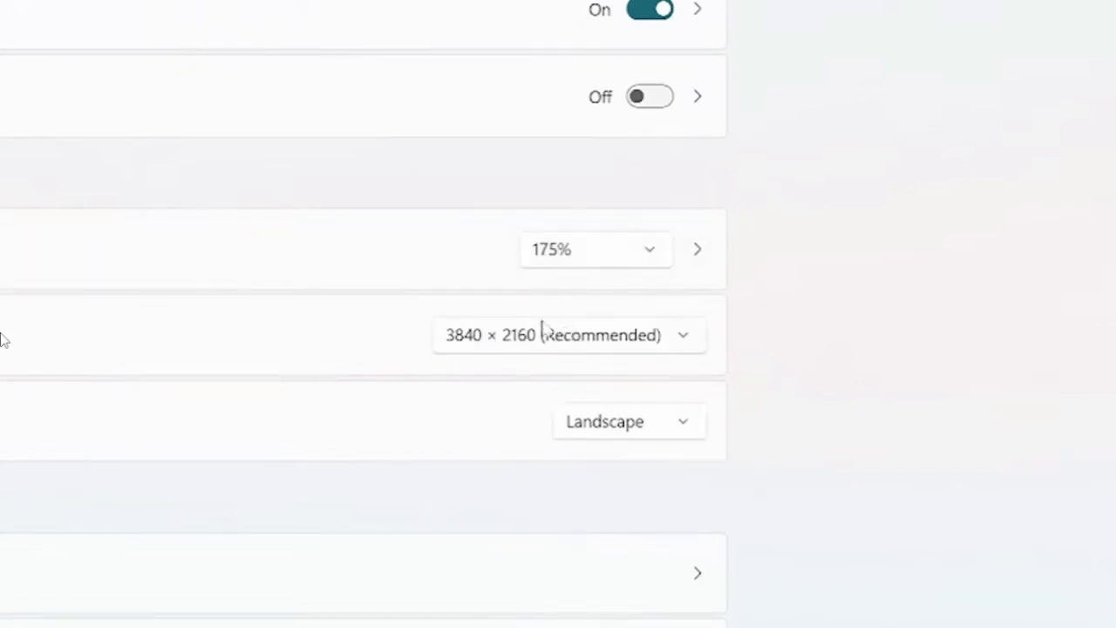
left_click(561, 349)
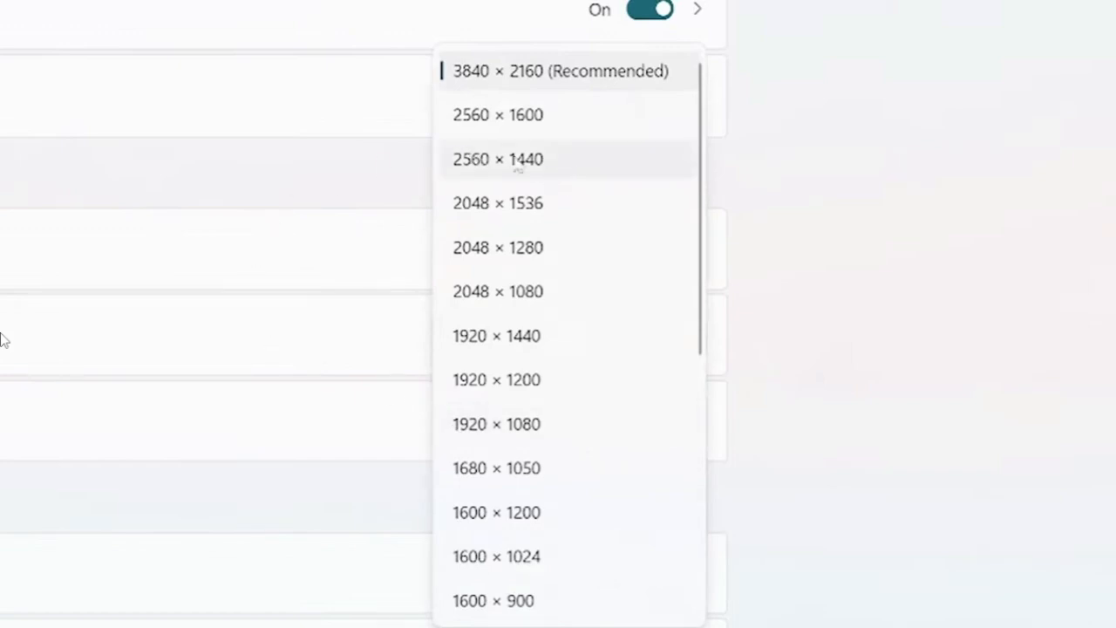
left_click(921, 216)
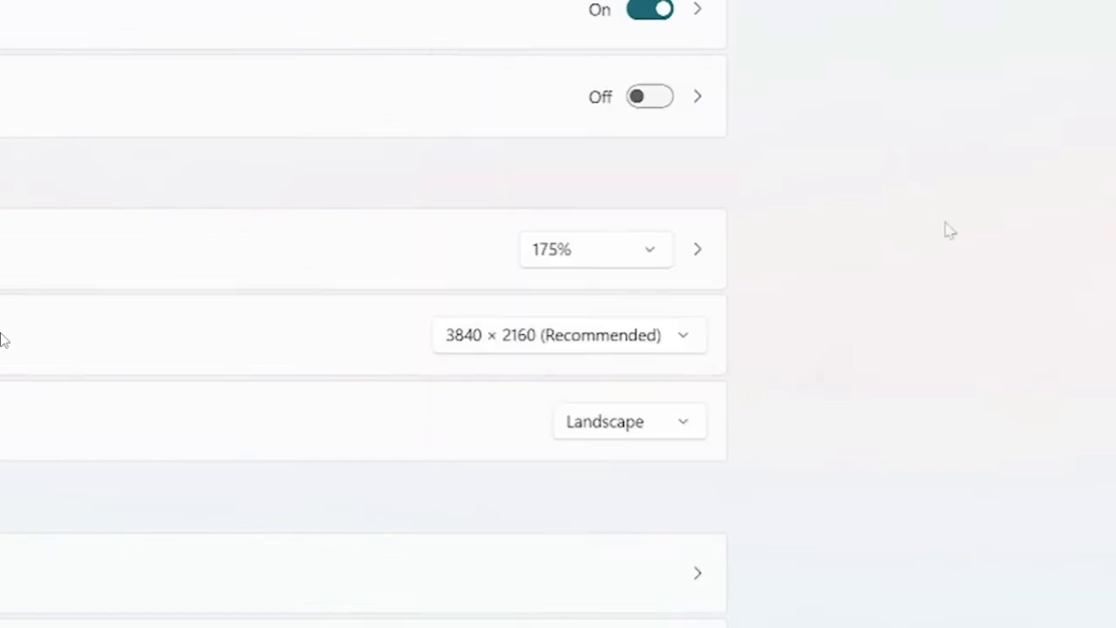
Switch back to OBS Studio and set the common FPS value to 60 in the video settings
left_click(666, 625)
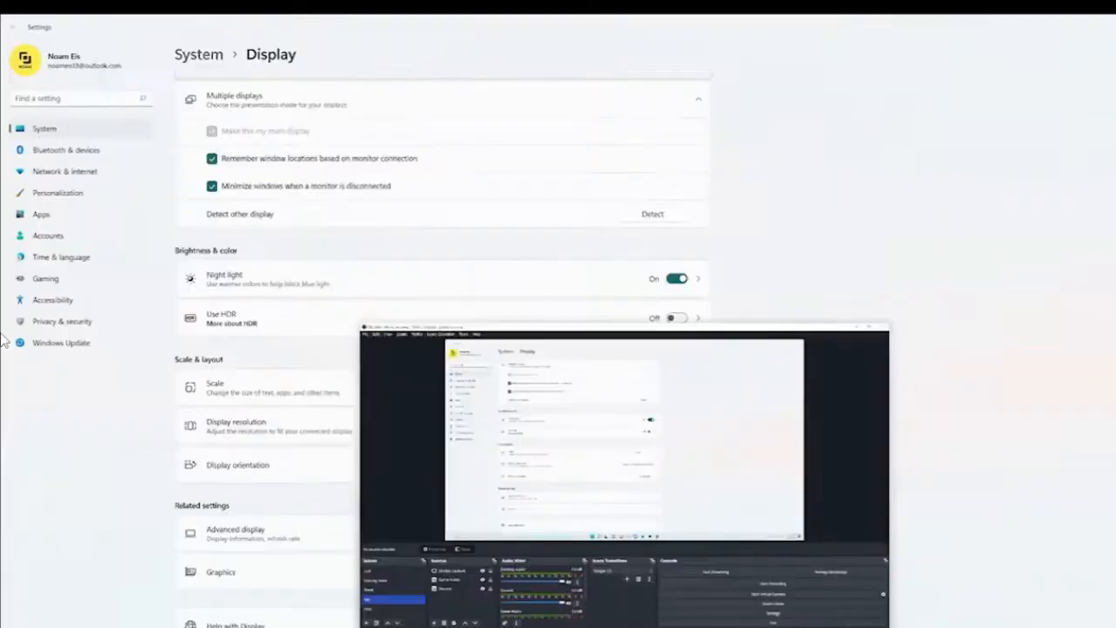
left_click(799, 583)
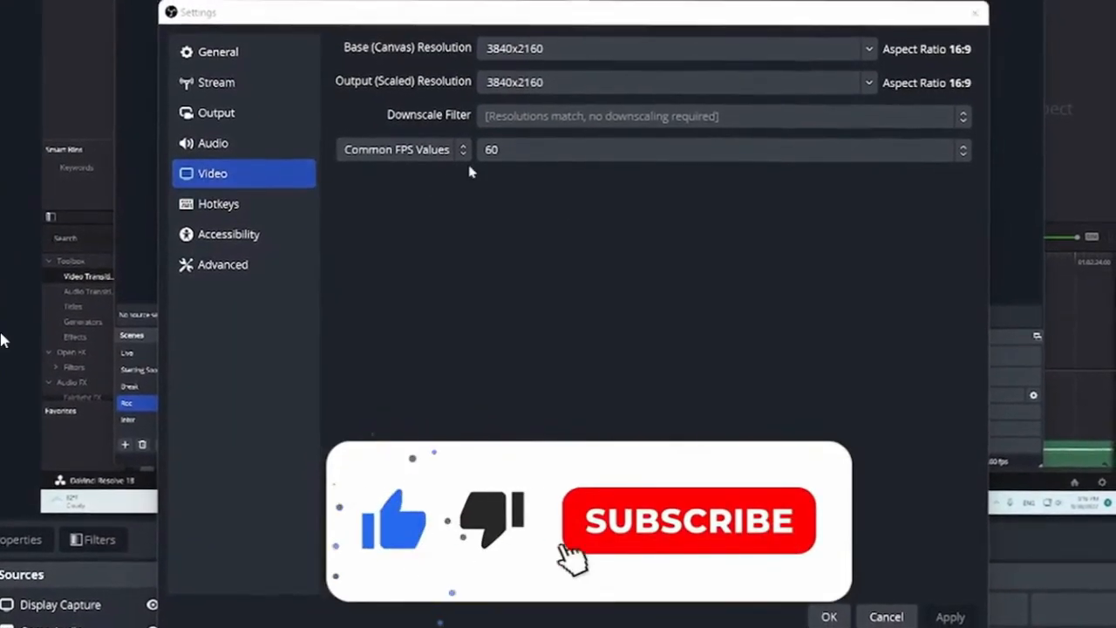
left_click(511, 148)
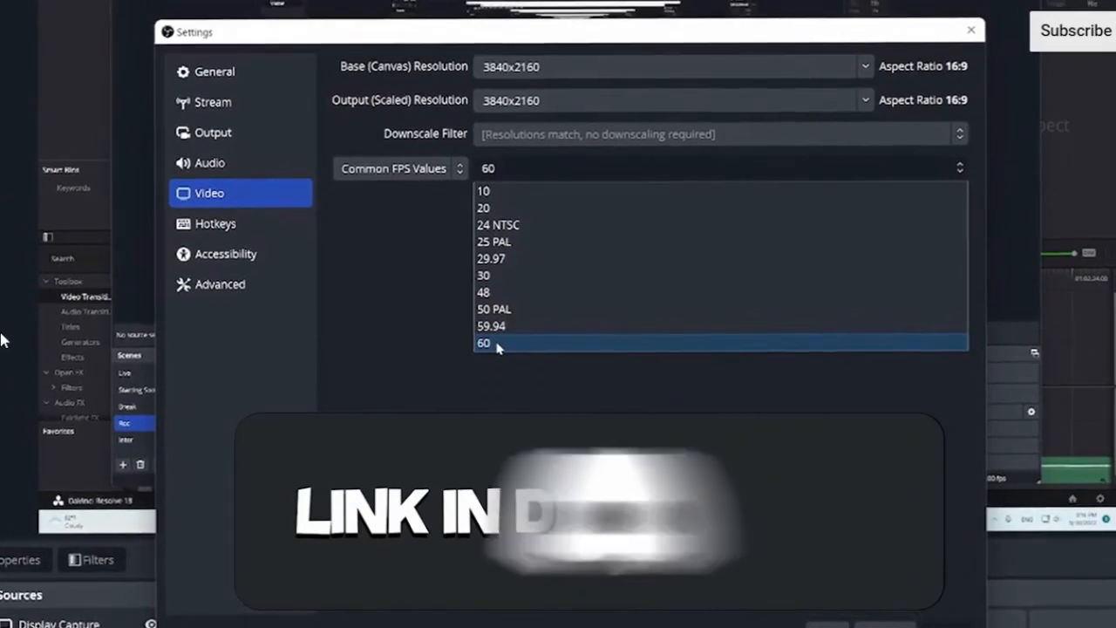
left_click(497, 342)
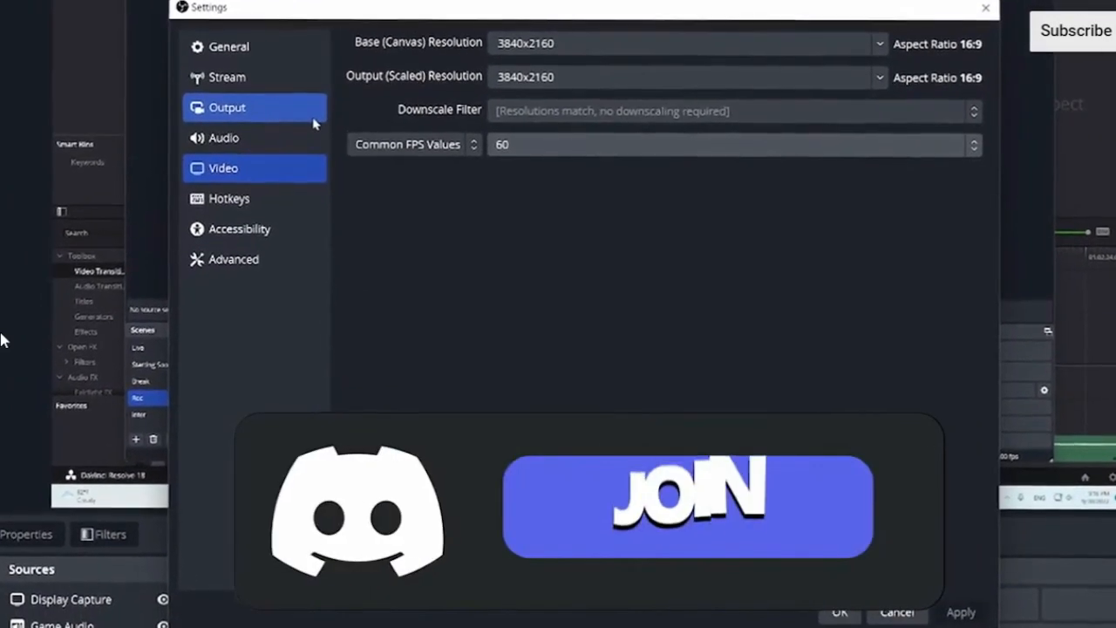
Set the output mode to Advanced in the output settings and show the recording settings
left_click(239, 119)
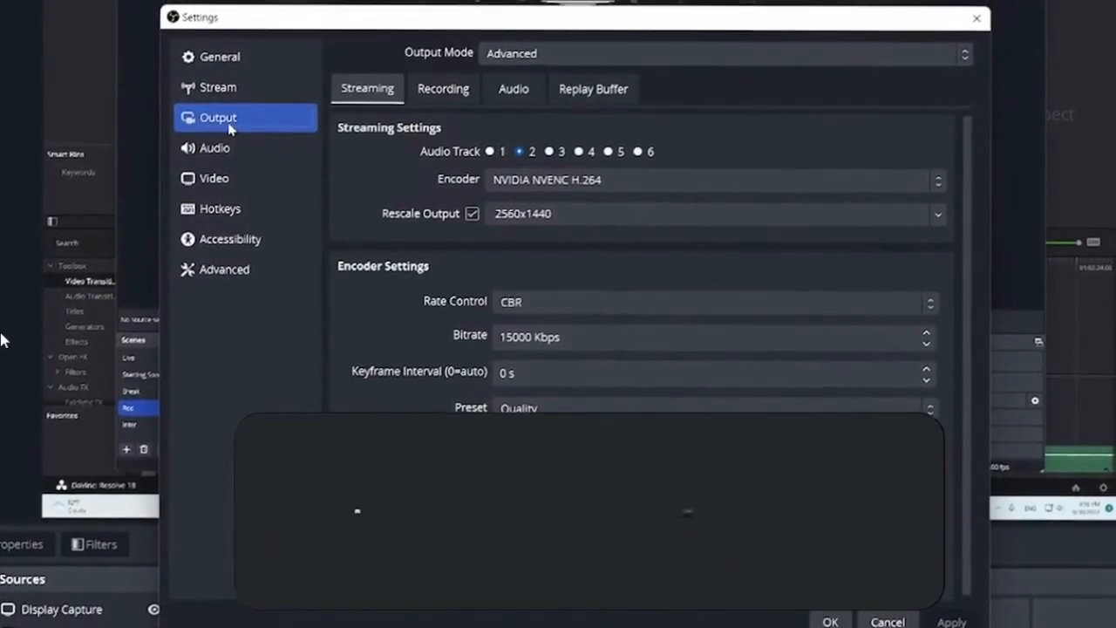
left_click(501, 64)
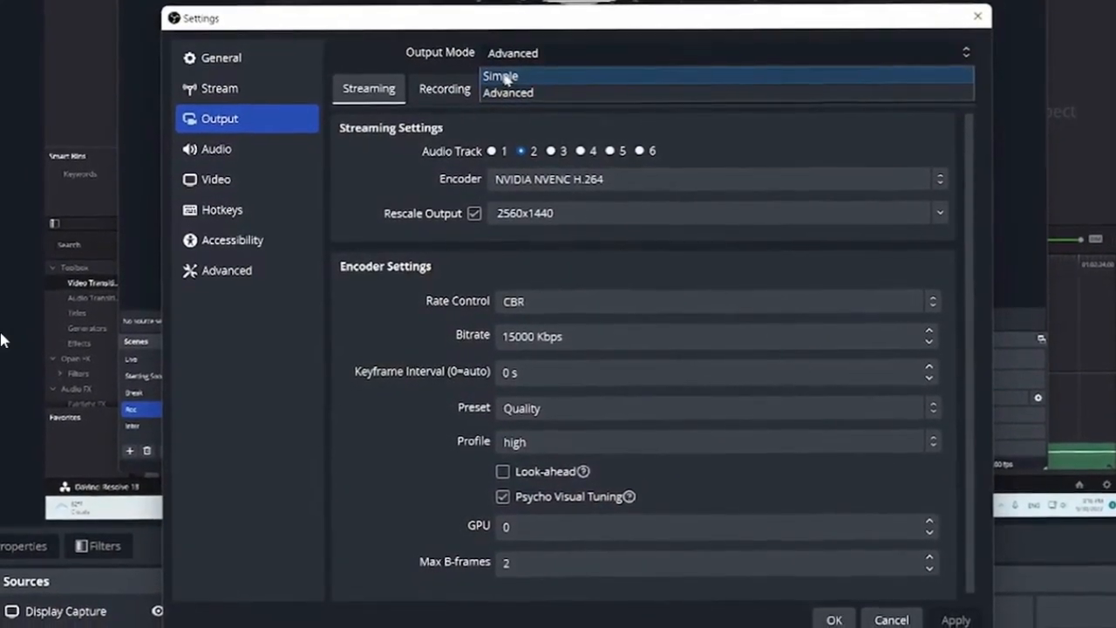
left_click(502, 80)
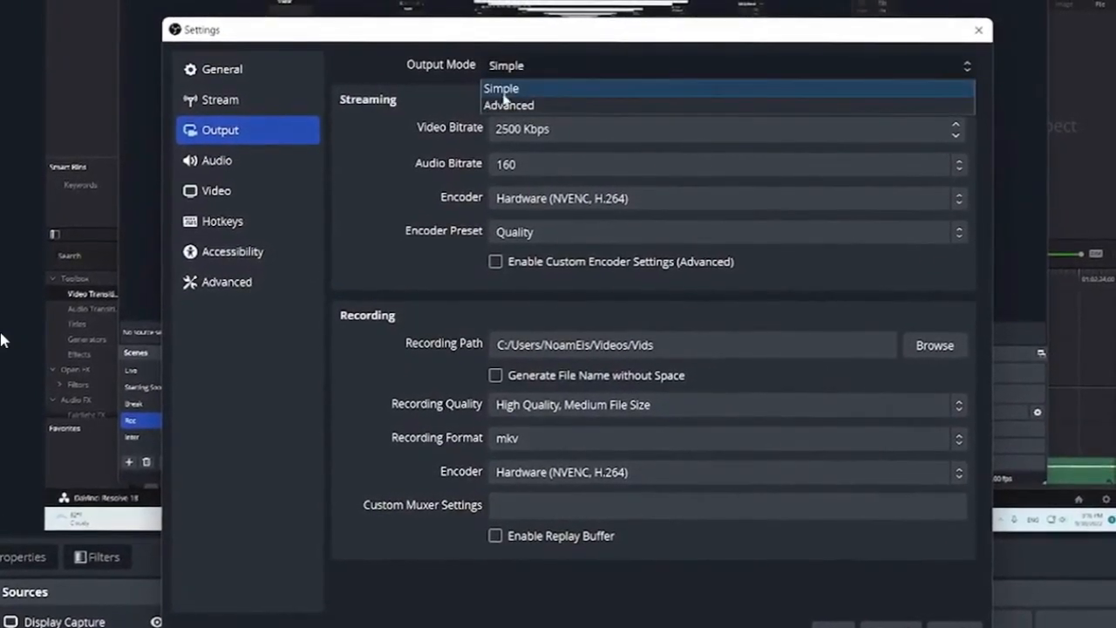
left_click(505, 104)
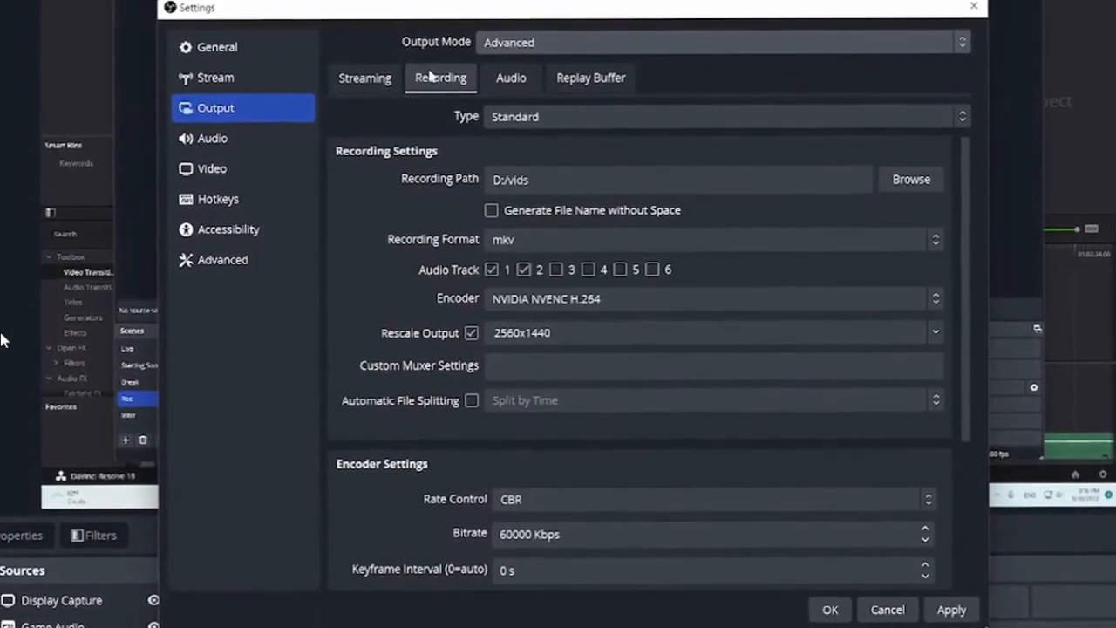
left_click(516, 120)
left_click(445, 138)
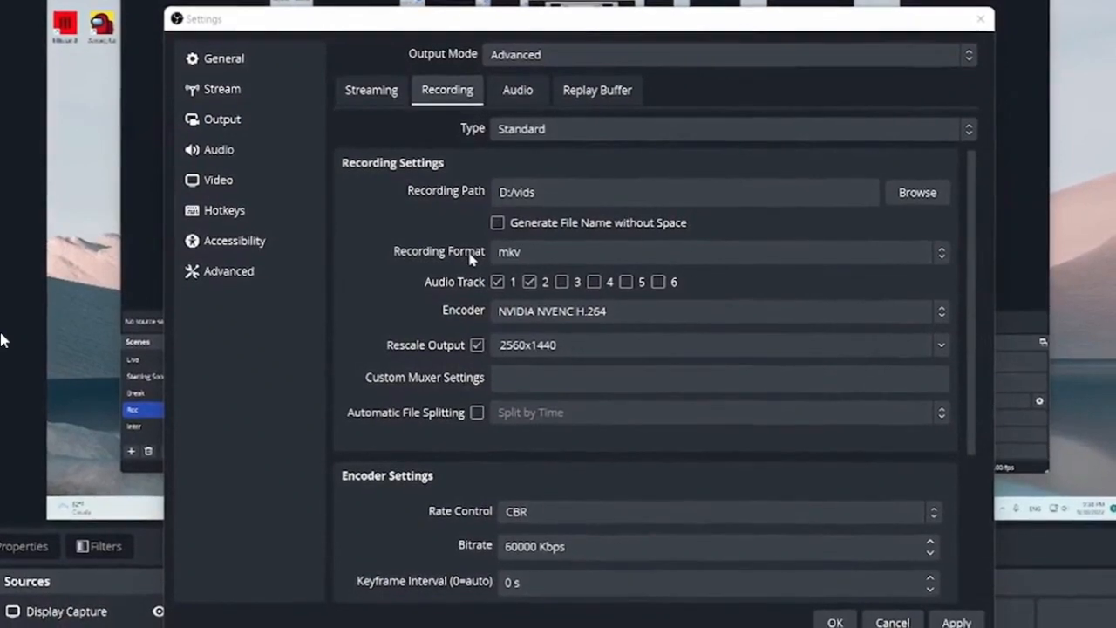
Check the available recording formats and set the recording encoder to NVIDIA NVENC H.264
left_click(517, 248)
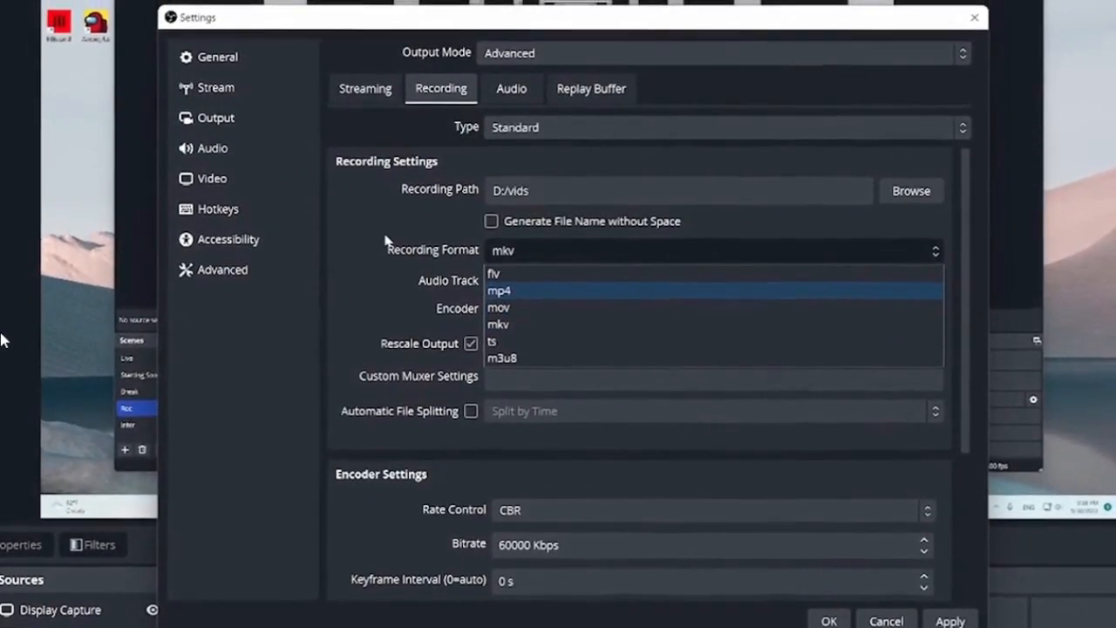
left_click(388, 247)
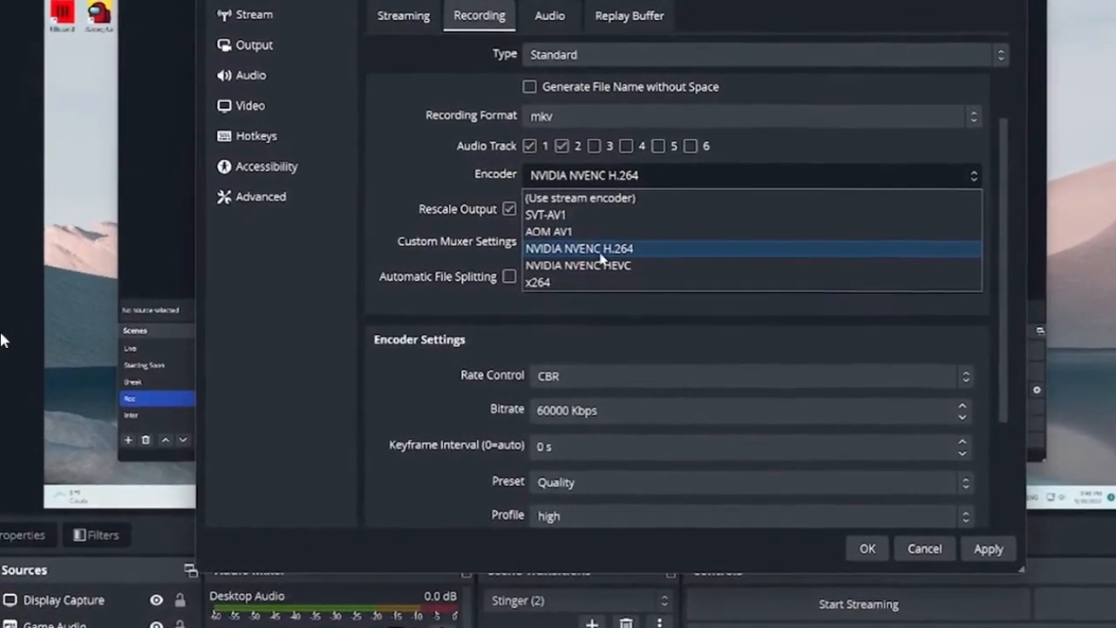
left_click(600, 253)
Examine the recording encoder's rate control options, bitrate, preset choices, GPU and max B-frames settings
scroll(417, 229, "down", 3)
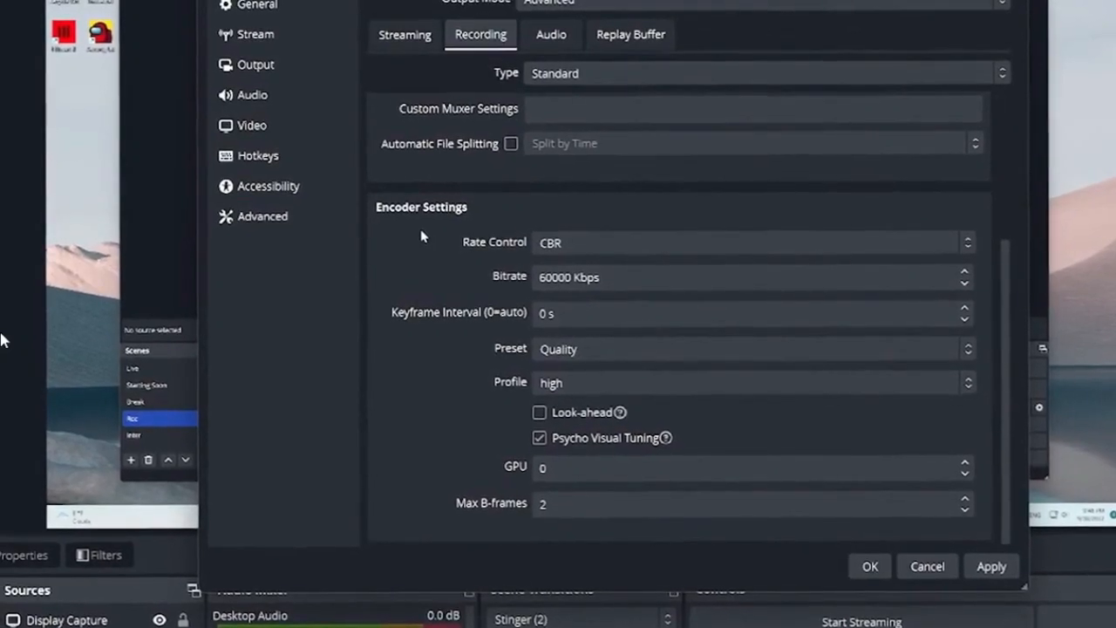
left_click(578, 244)
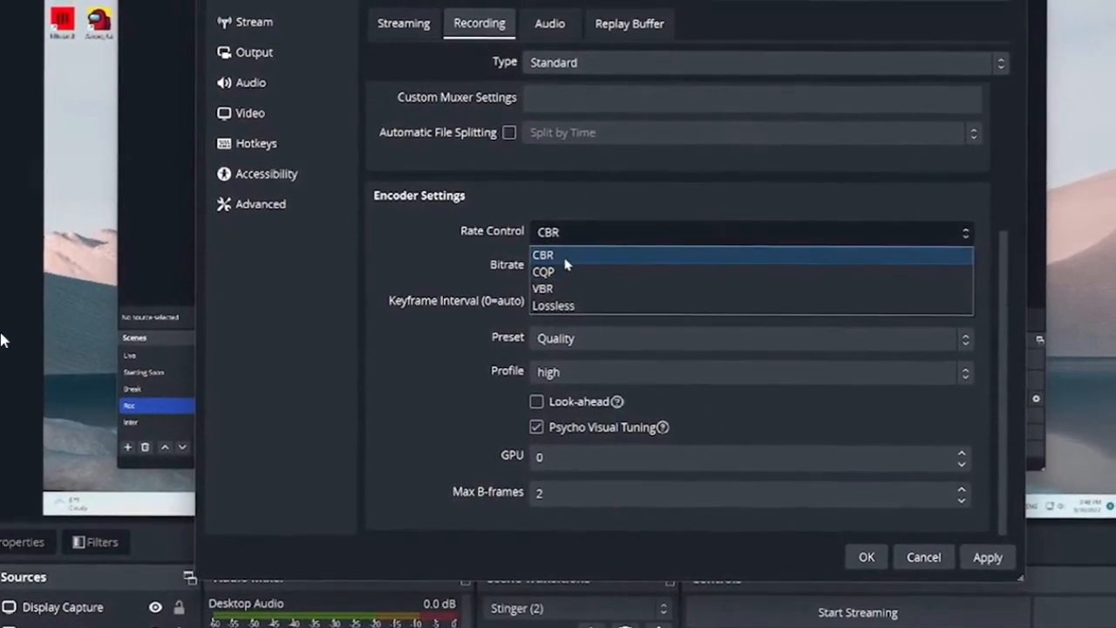
left_click(552, 187)
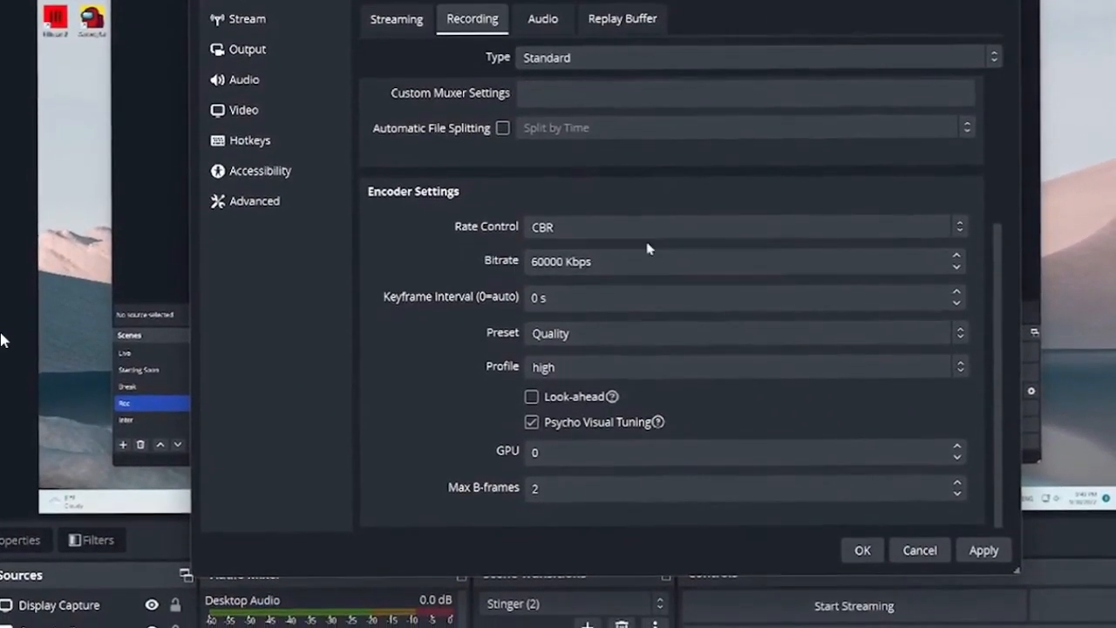
triple_click(689, 267)
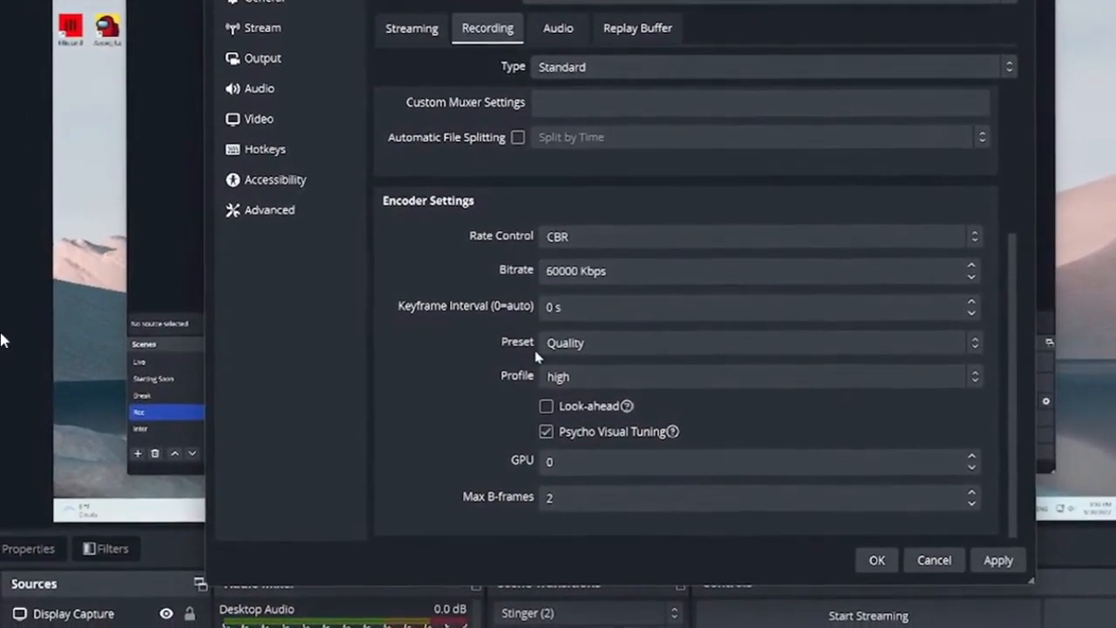
left_click(566, 342)
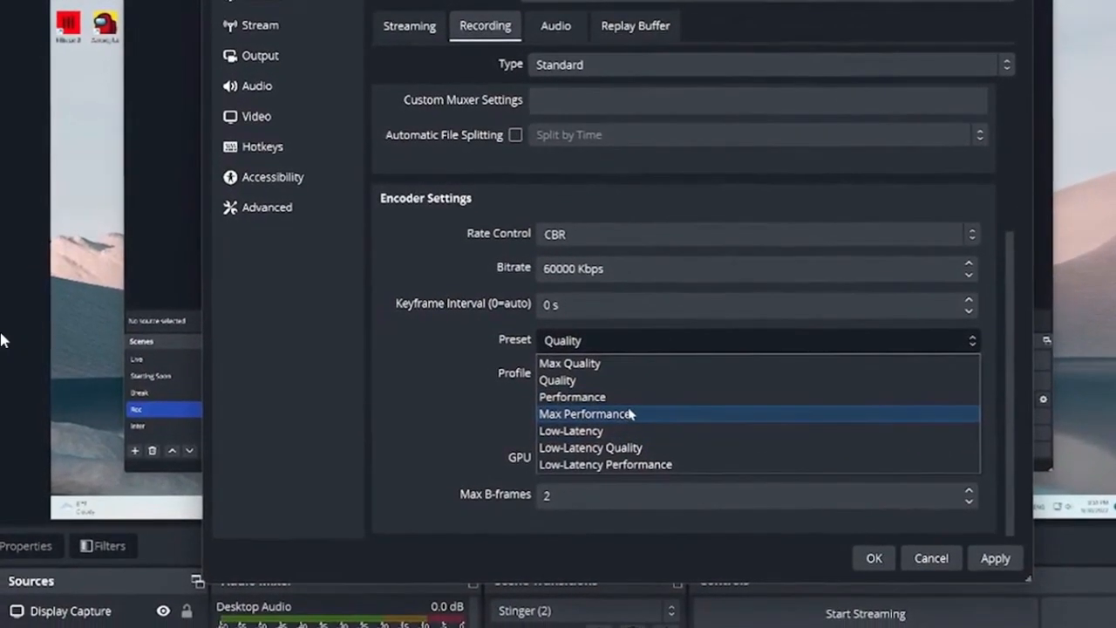
left_click(516, 423)
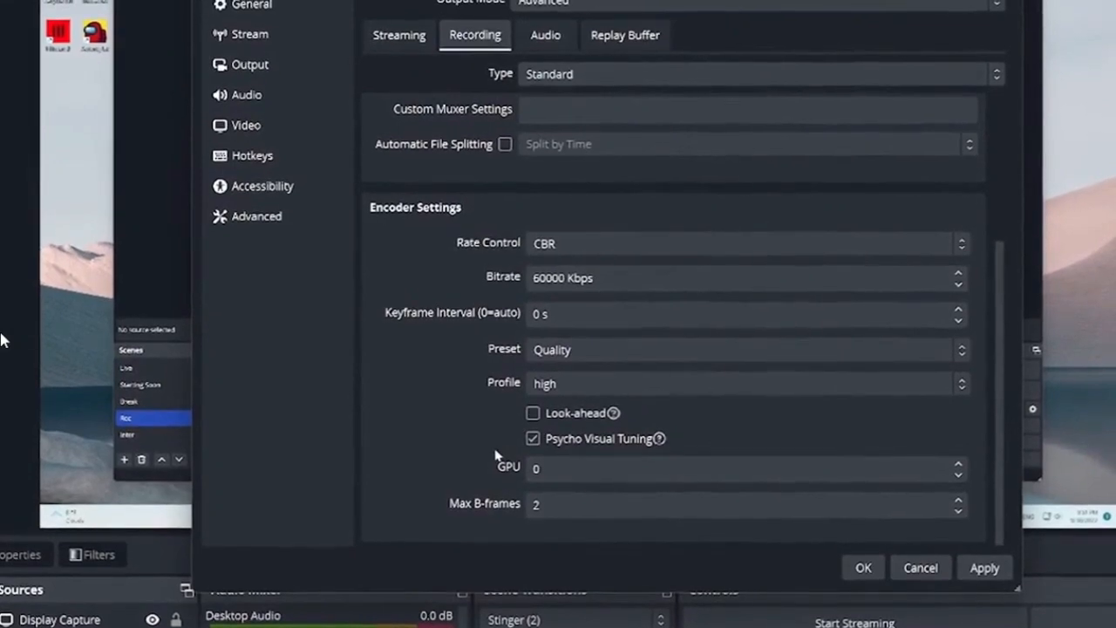
left_click(565, 469)
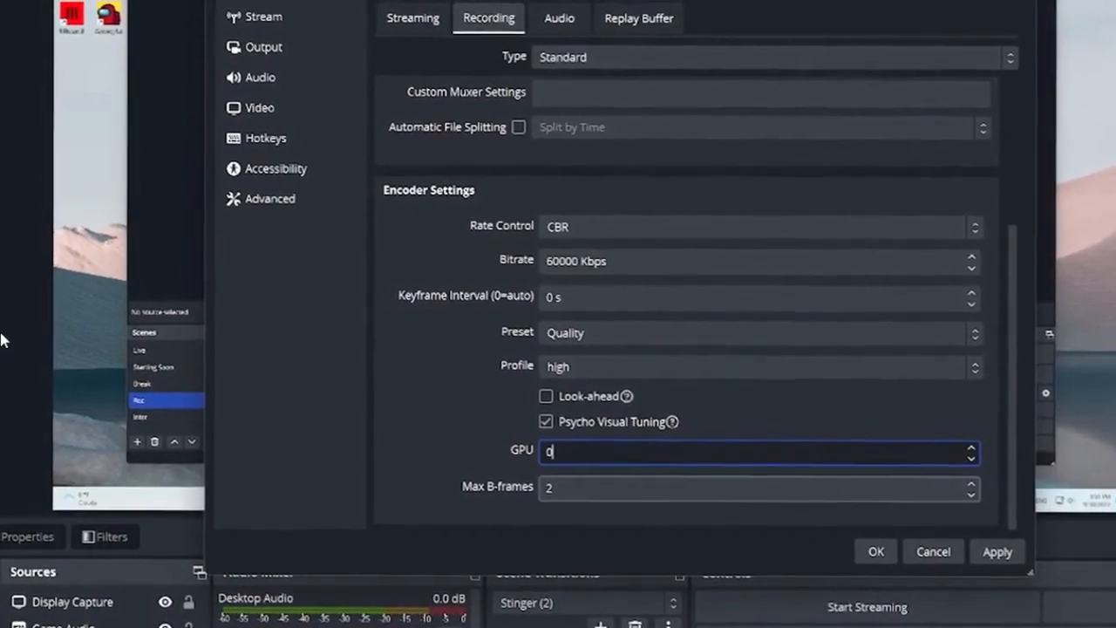
left_click(550, 484)
left_click(453, 465)
Show the audio settings and set the sample rate to 48 kHz
left_click(344, 86)
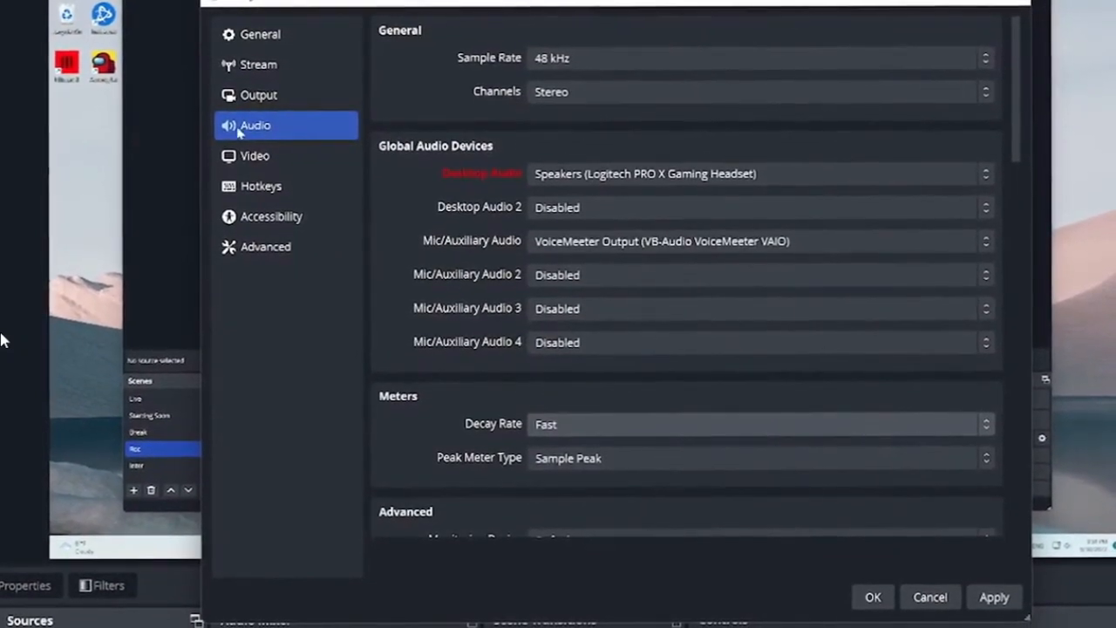
left_click(261, 97)
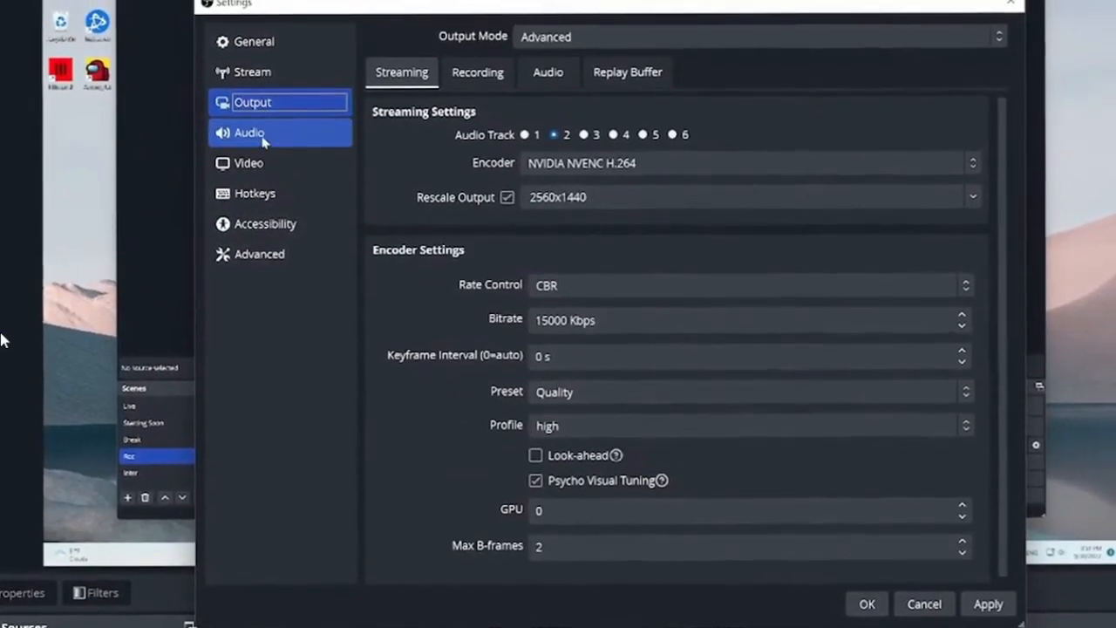
left_click(266, 129)
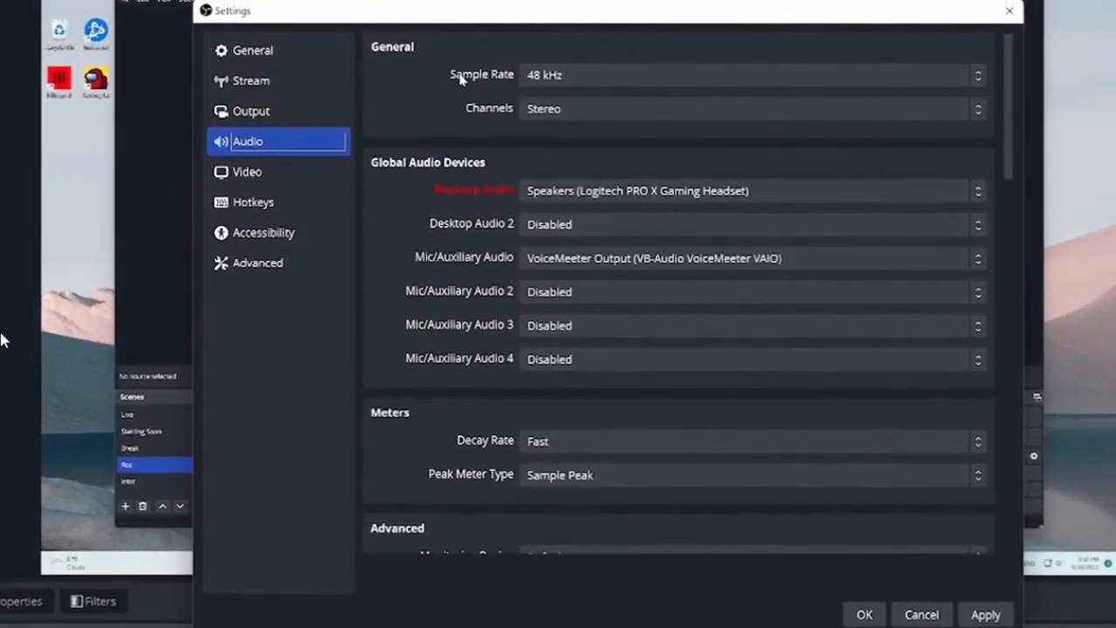
left_click(571, 76)
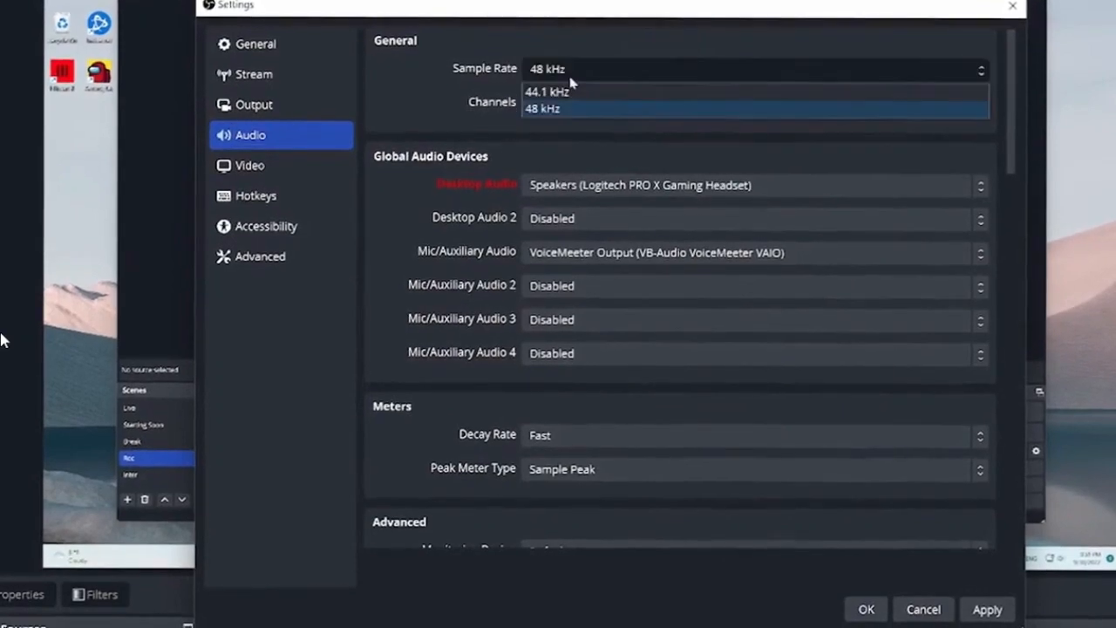
left_click(545, 102)
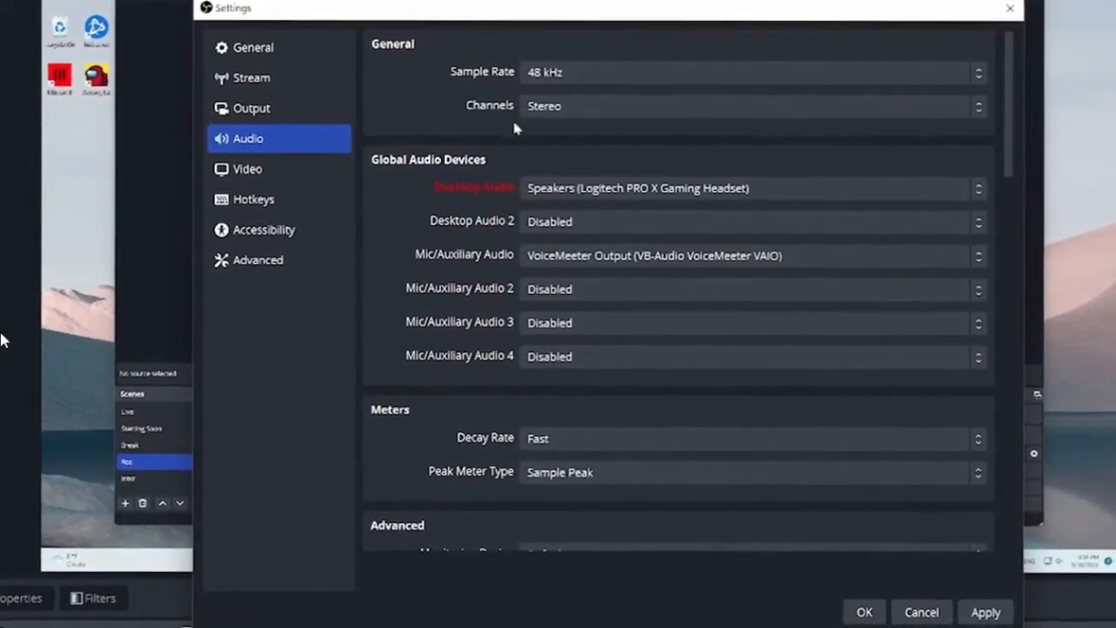
Examine the available audio channel layouts, leaving Stereo selected, and look over the remaining audio settings
left_click(528, 112)
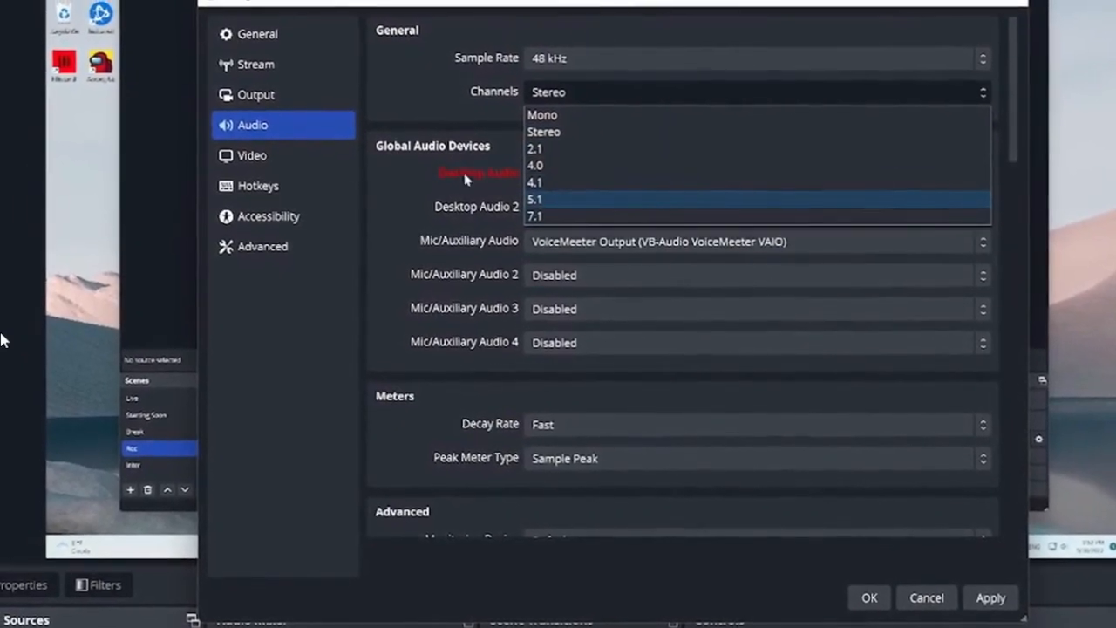
left_click(380, 88)
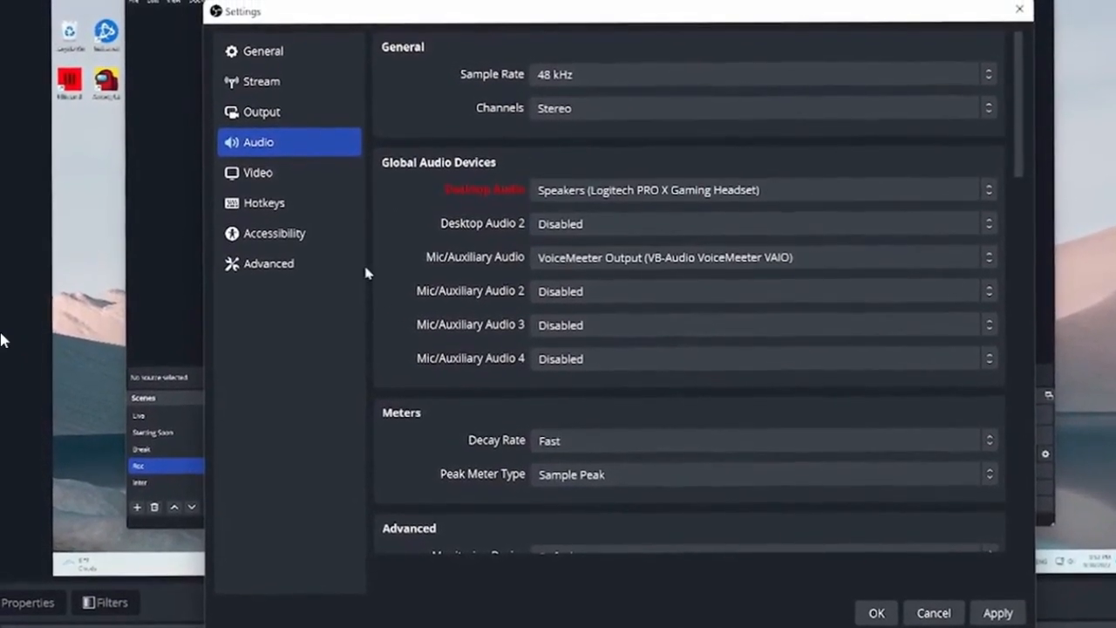
scroll(466, 279, "down", 3)
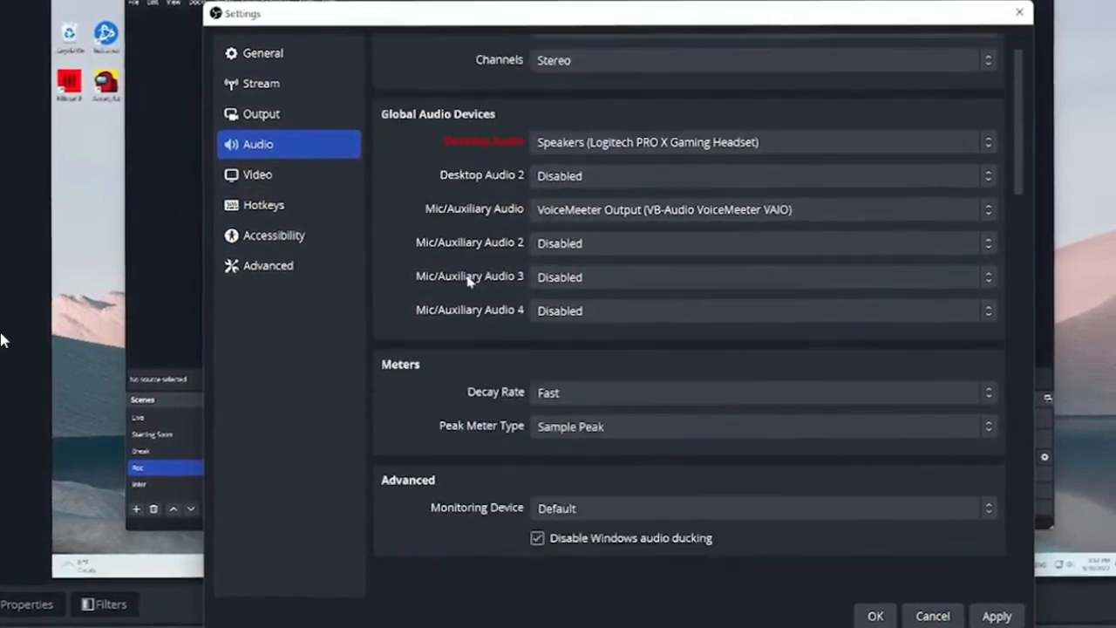
scroll(540, 174, "up", 3)
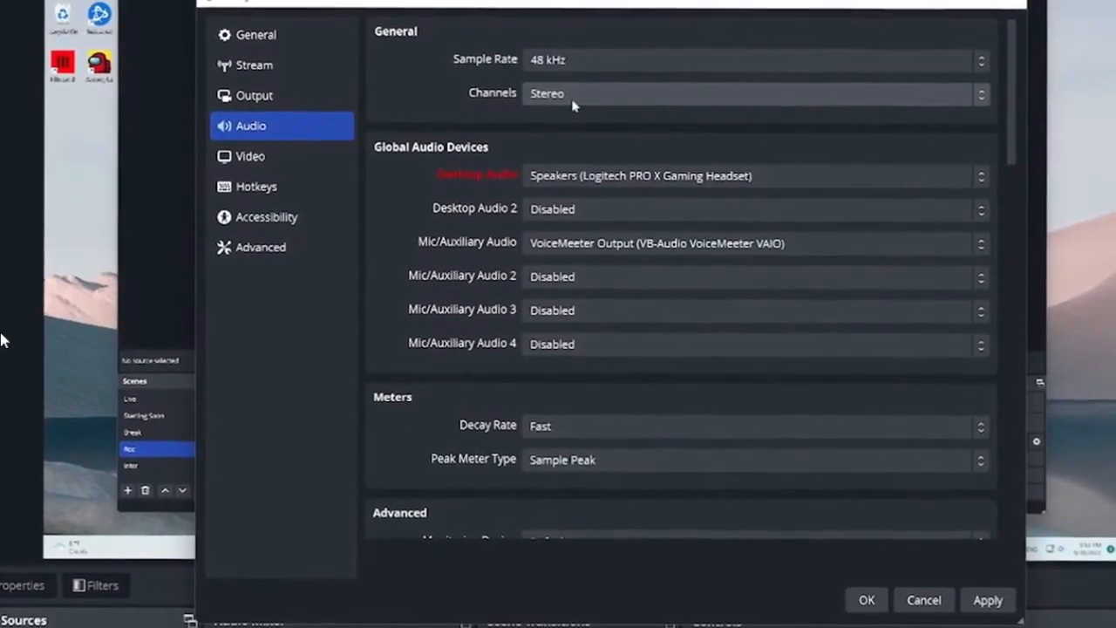
Set the Desktop Audio device to Speakers (Logitech PRO X Gaming Headset), then accept and close the settings
scroll(384, 175, "down", 1)
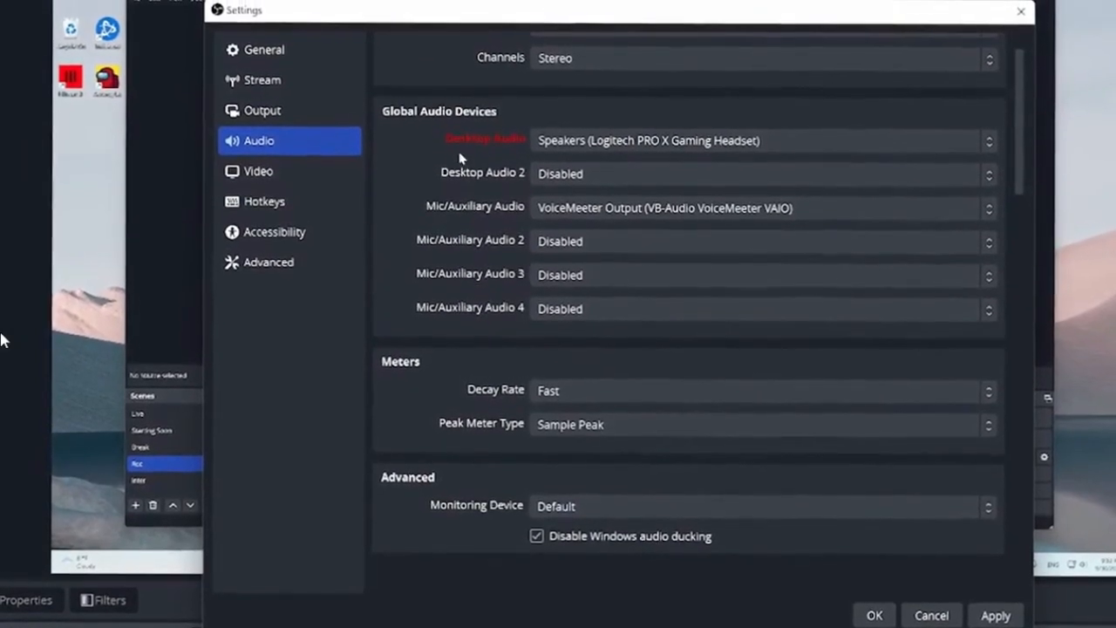
left_click(660, 144)
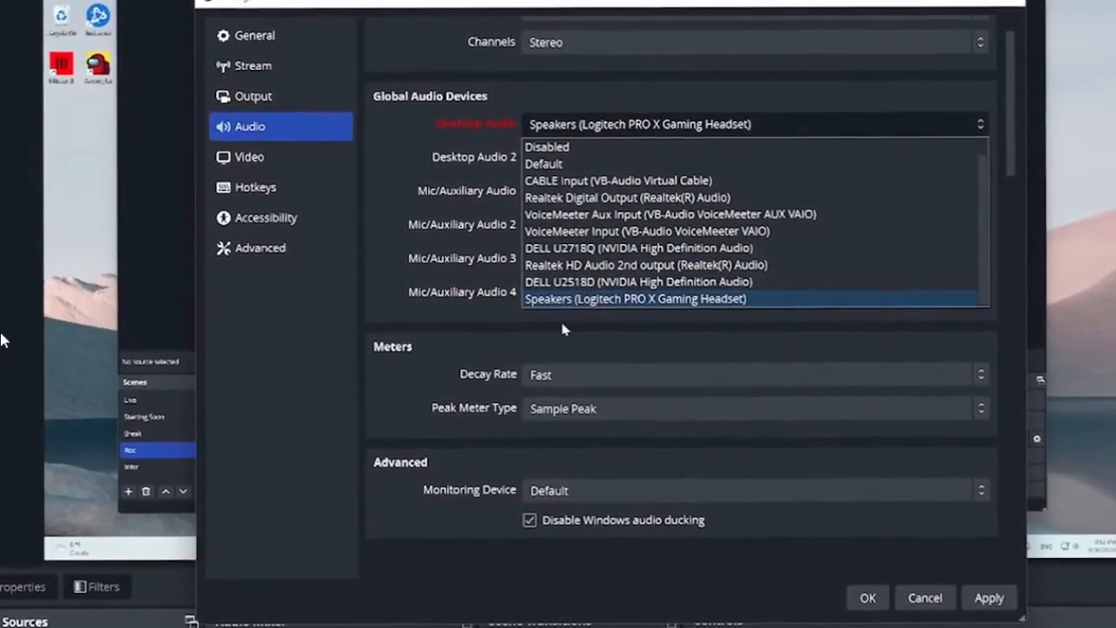
left_click(551, 303)
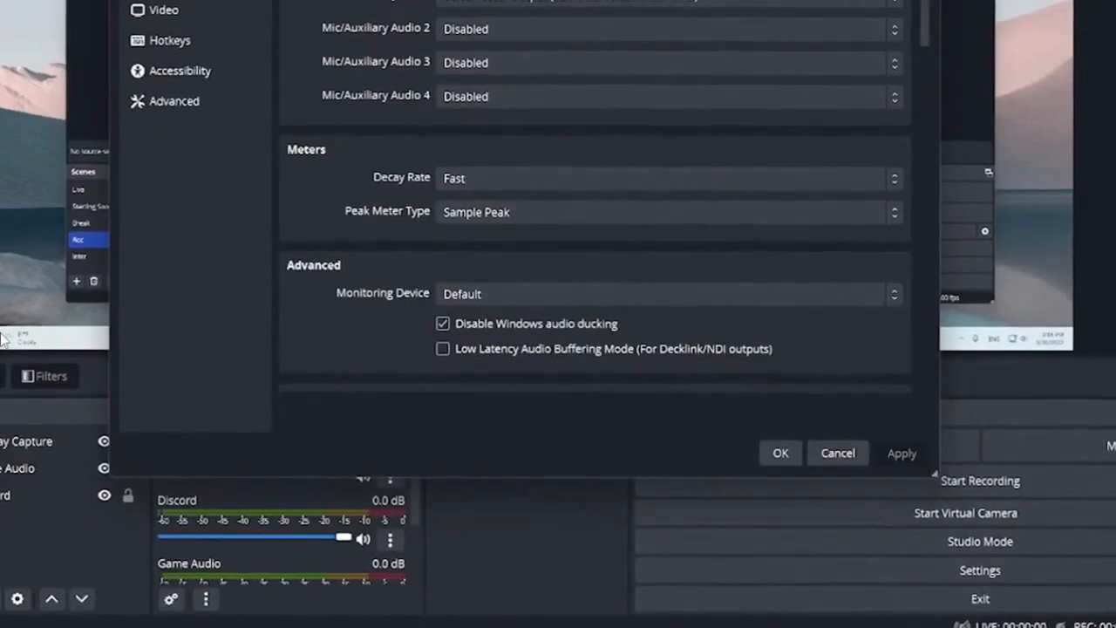
left_click(776, 446)
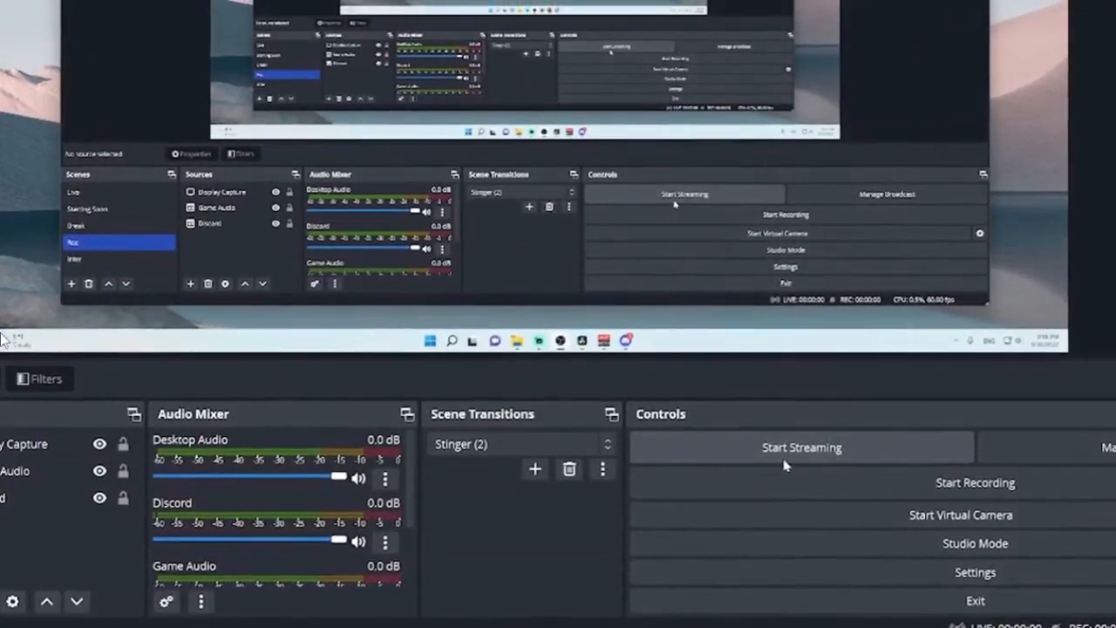